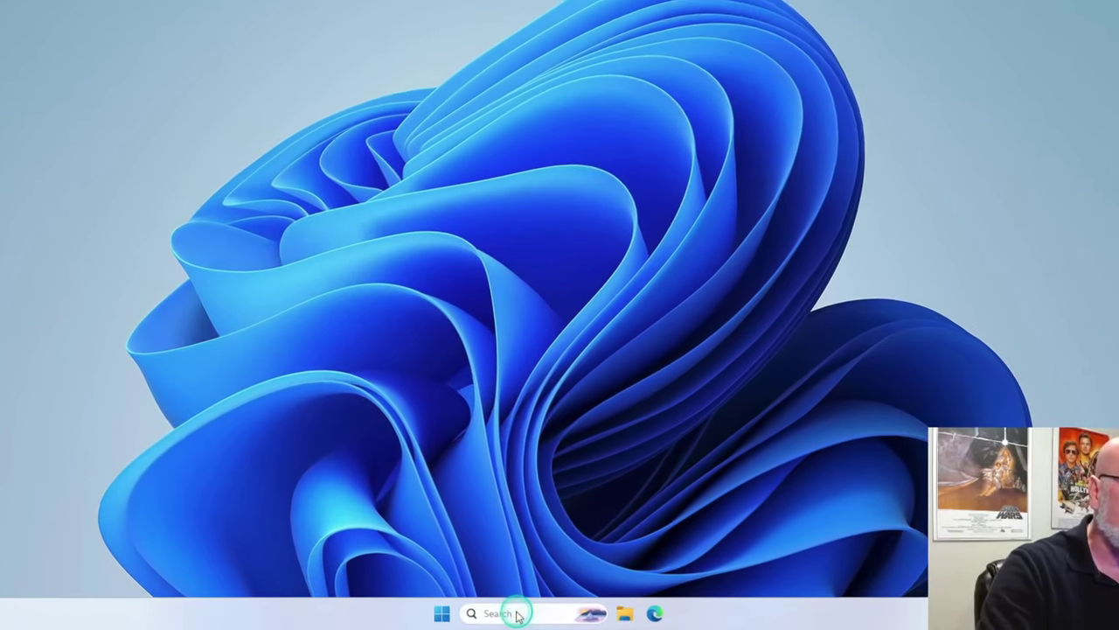
Step: Search Windows for 'power automate' and launch the Power Automate app
left_click(520, 615)
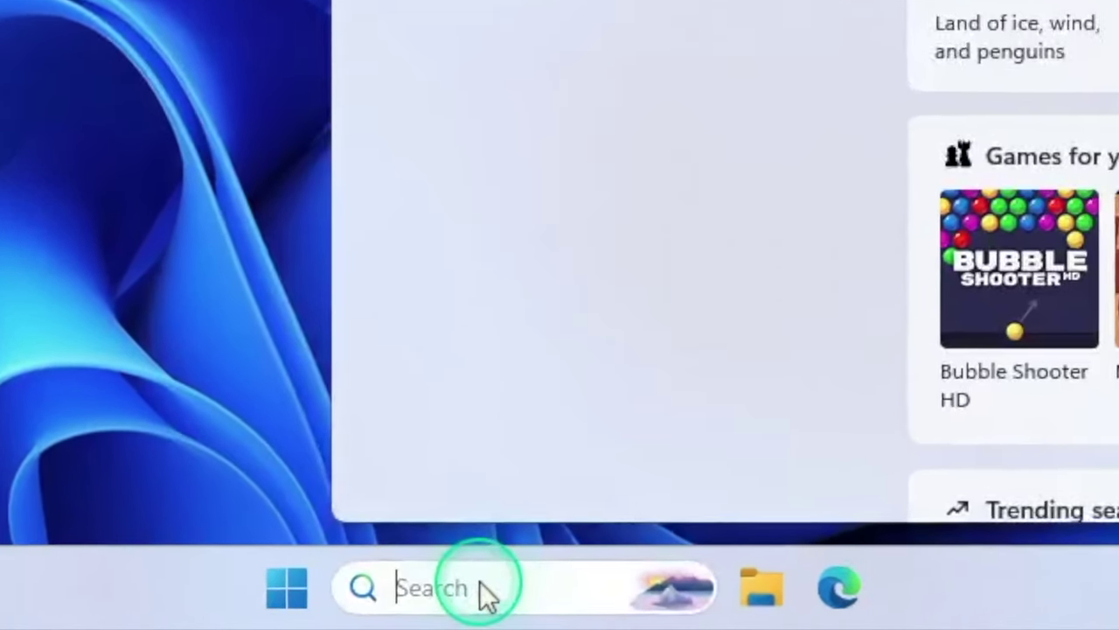
type("pow")
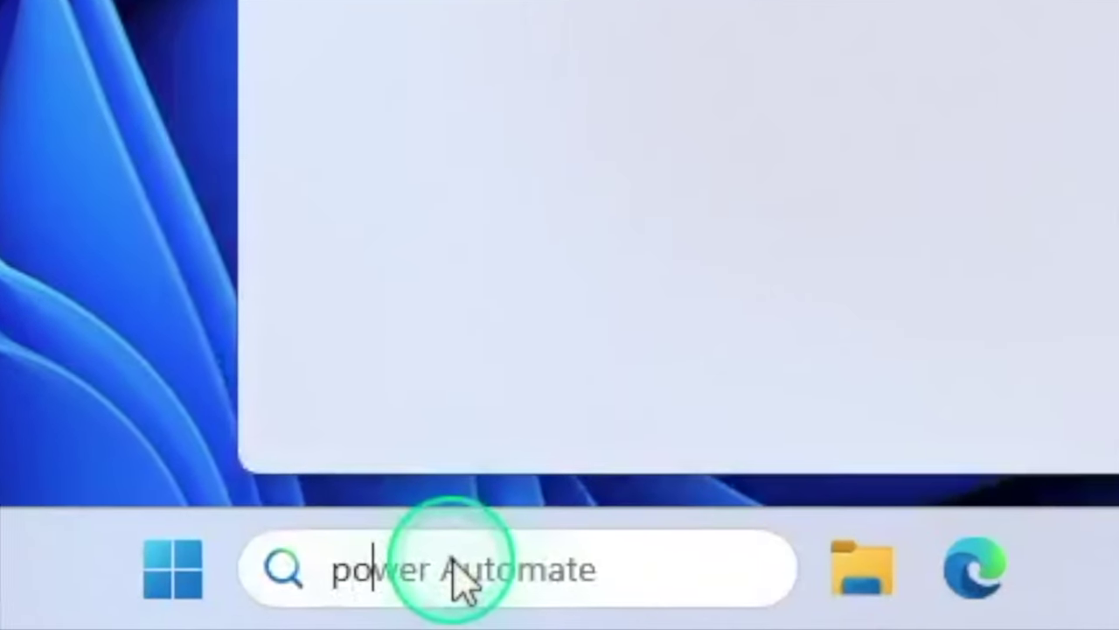
type("er automate")
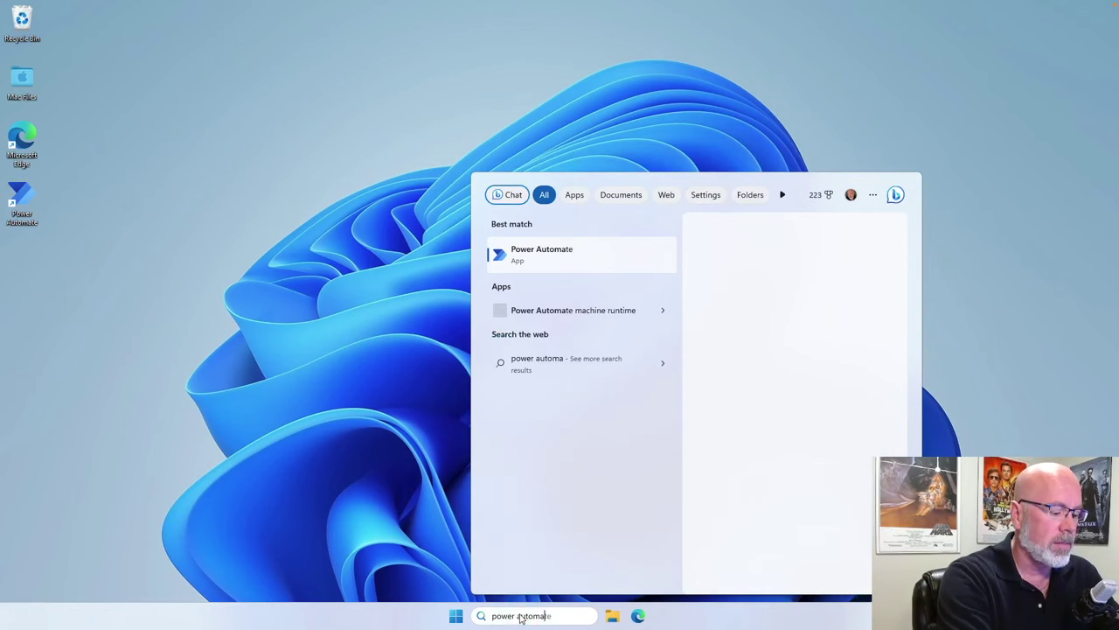
left_click(504, 255)
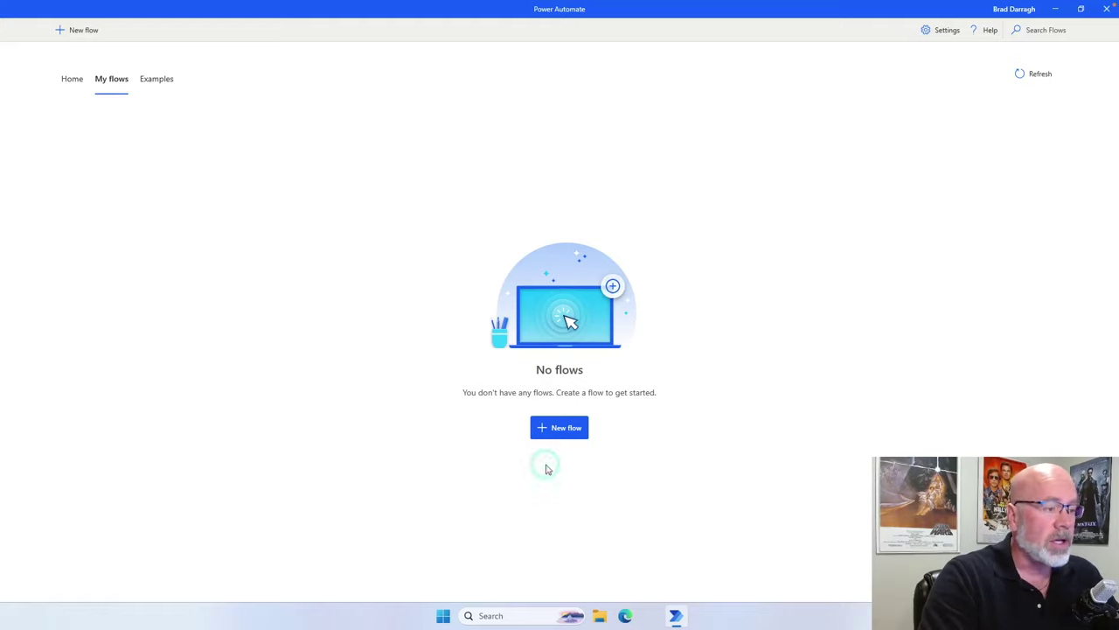
Step: Start a new desktop flow from the + New flow button
left_click(553, 433)
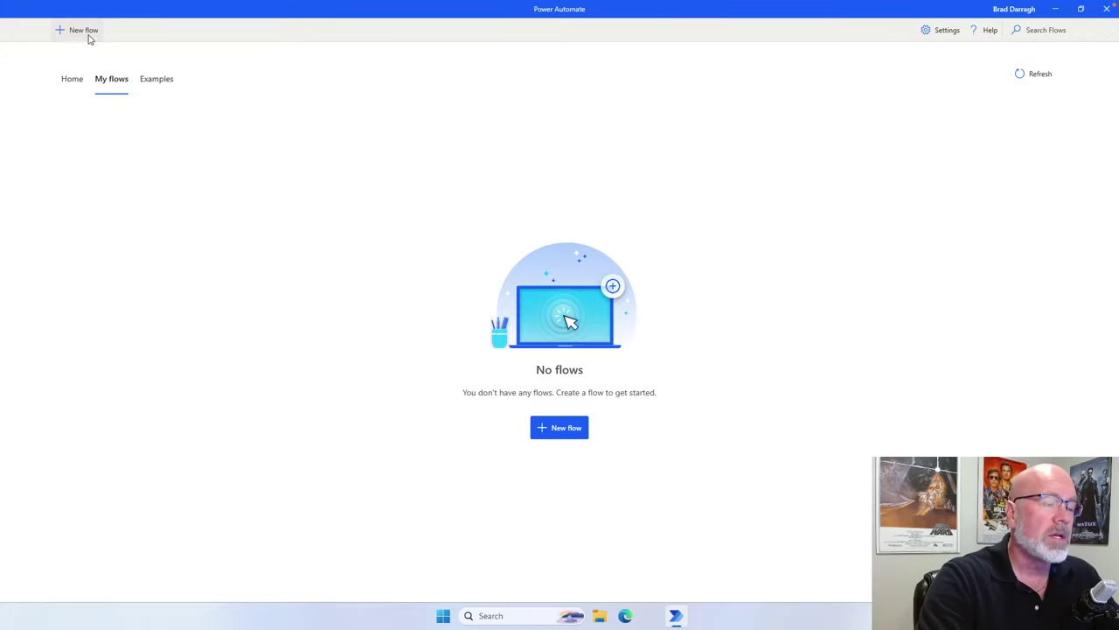
left_click(83, 30)
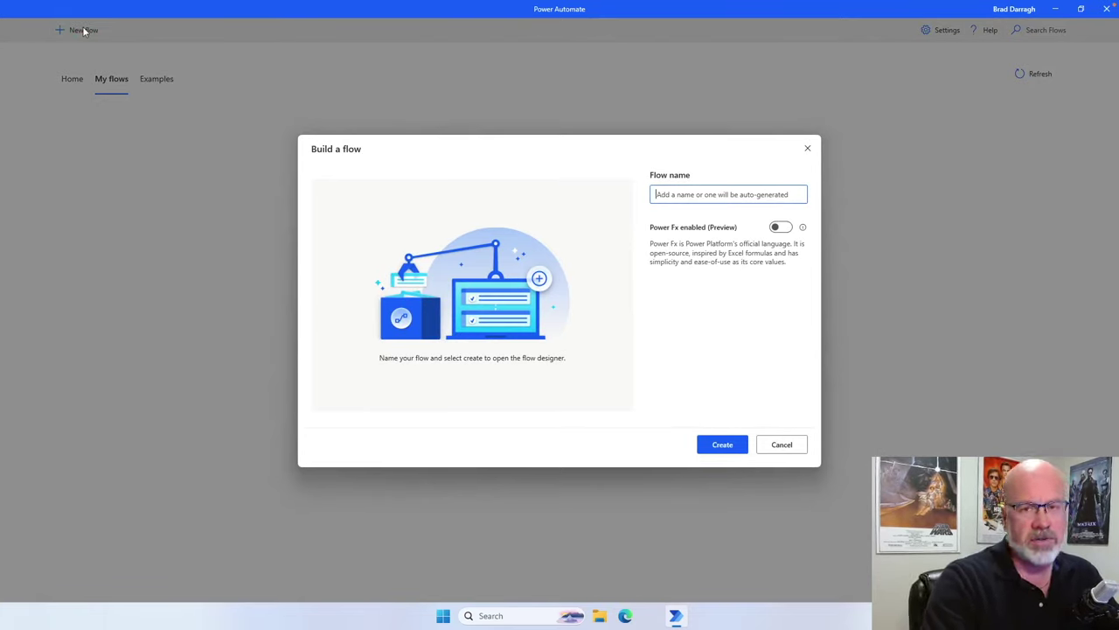
Step: Create a desktop flow named 'Flow 1', opening its empty Main canvas in the designer
left_click(320, 112)
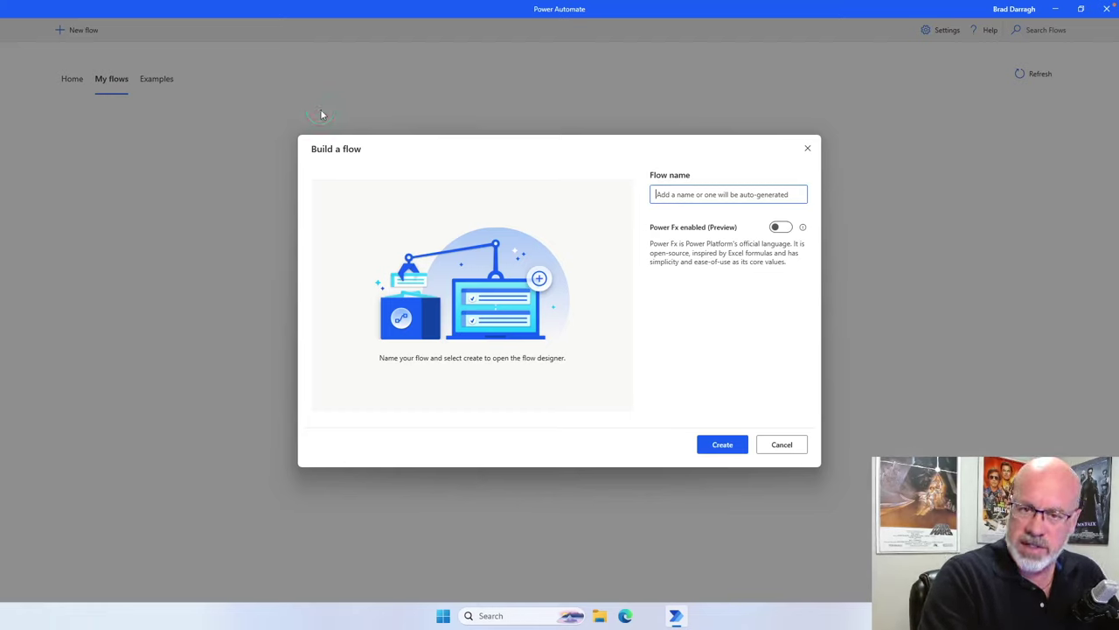
left_click(700, 196)
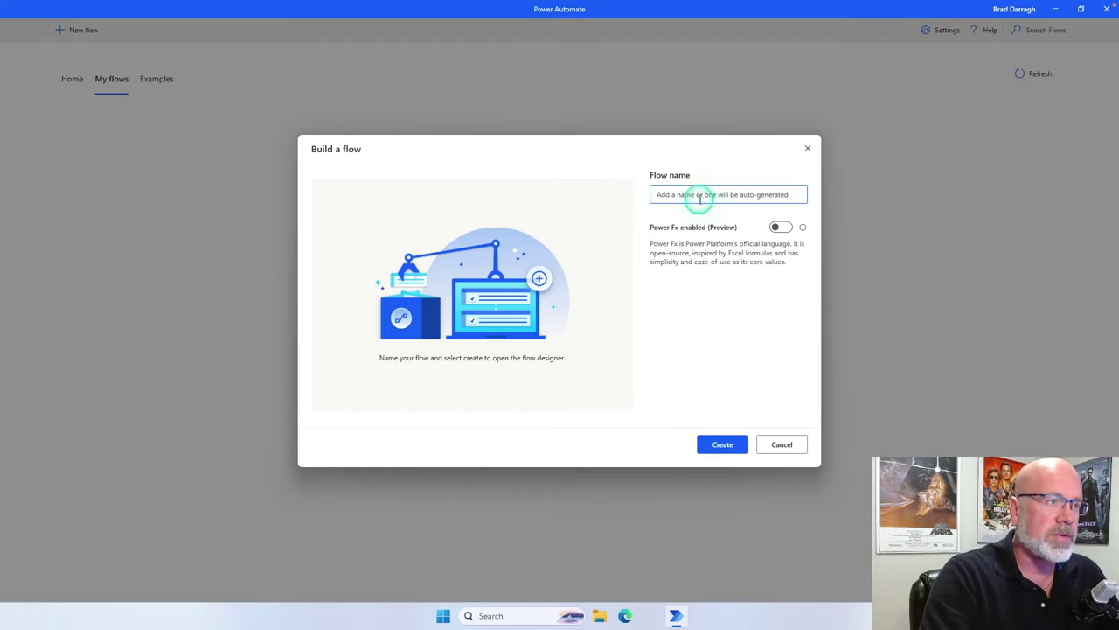
type("Flow 1")
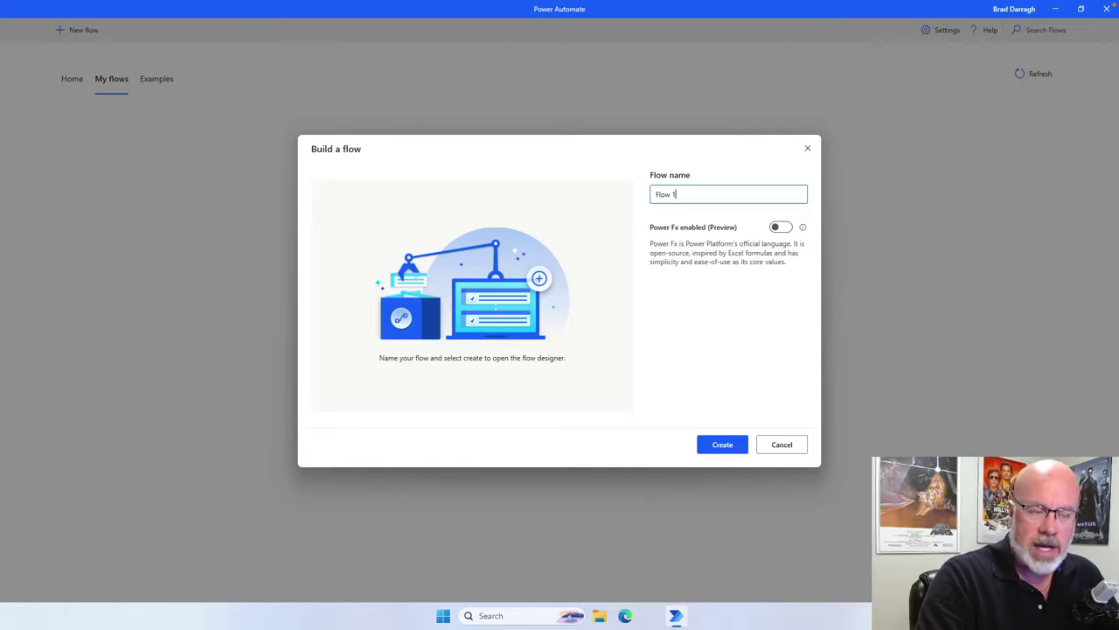
left_click(724, 446)
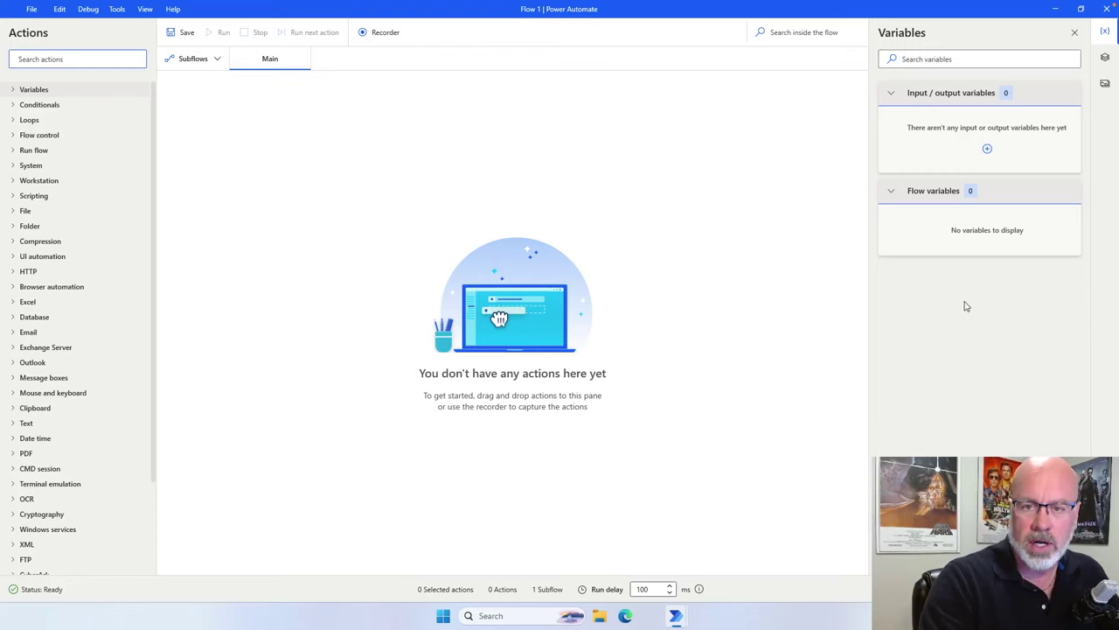
left_click(910, 300)
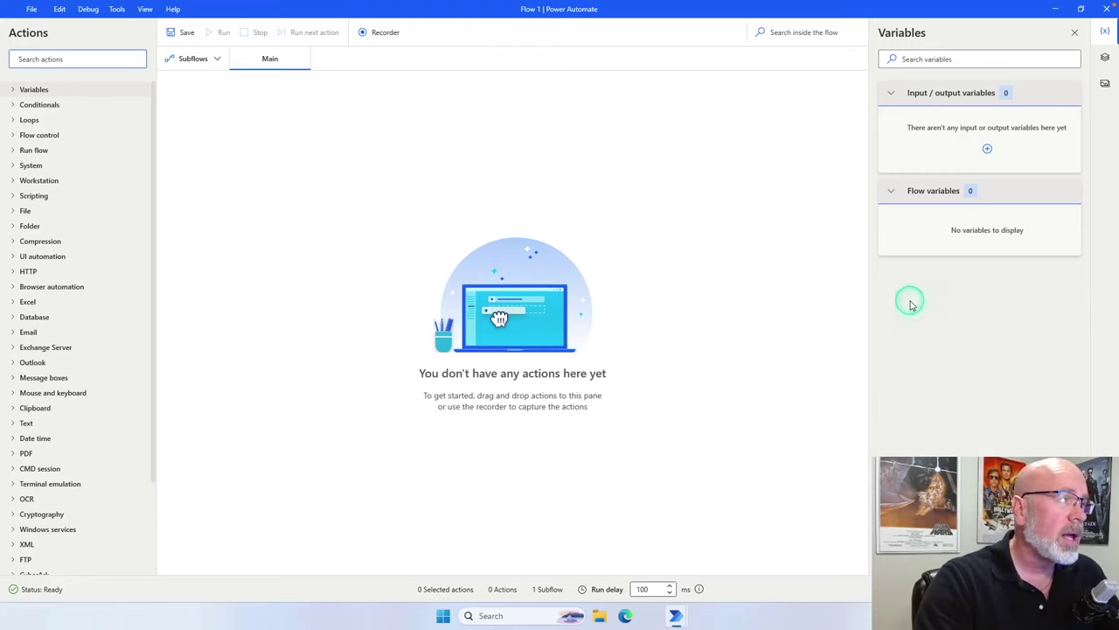
left_click(691, 378)
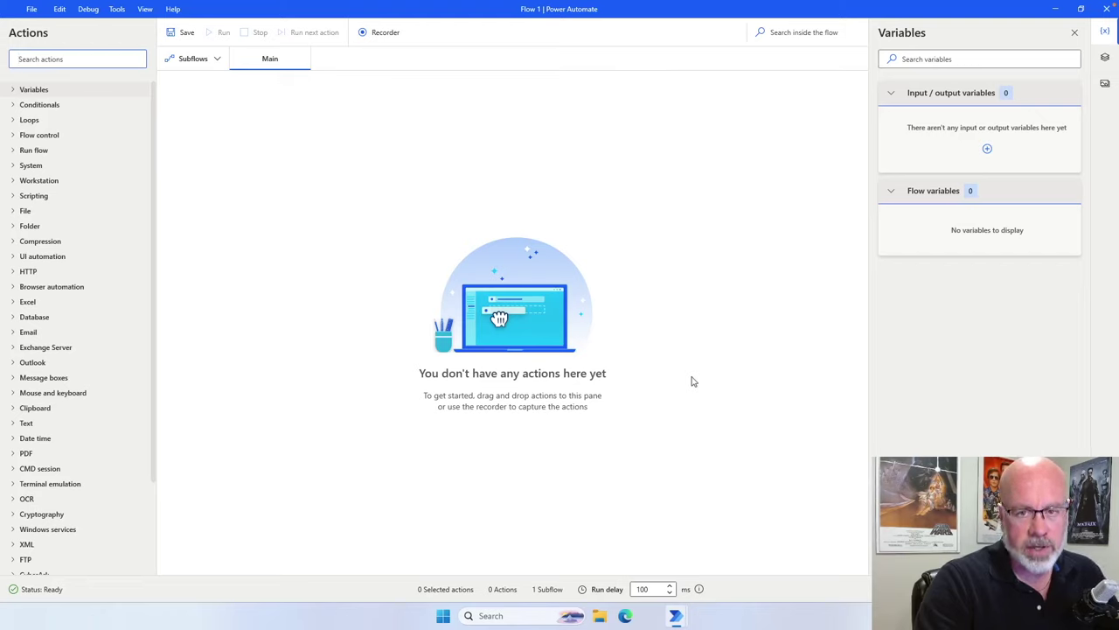
left_click(652, 397)
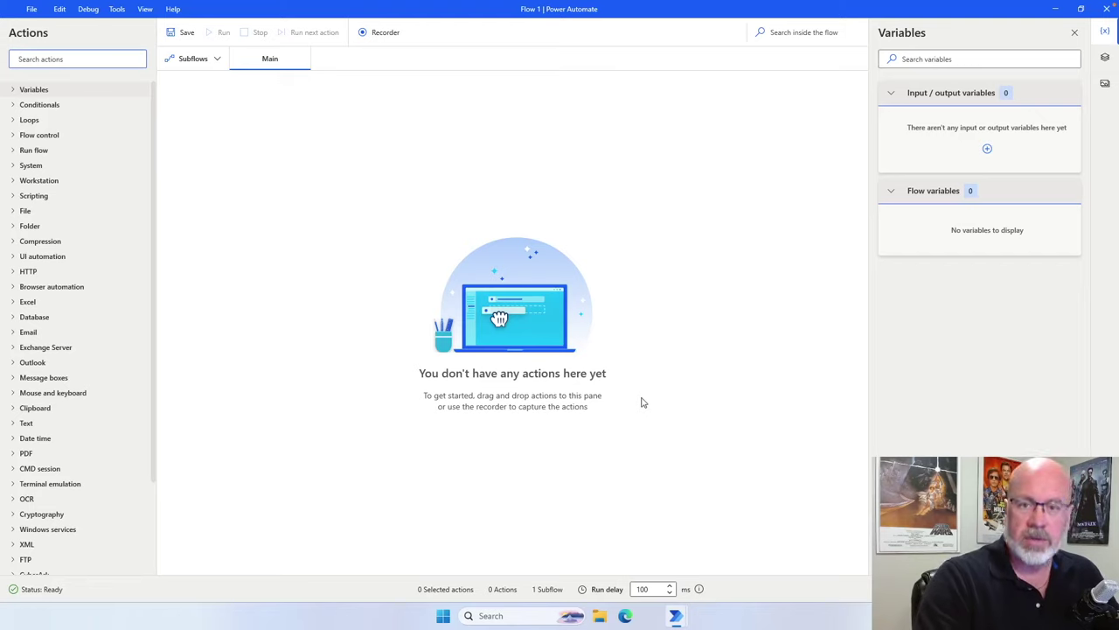
left_click(182, 278)
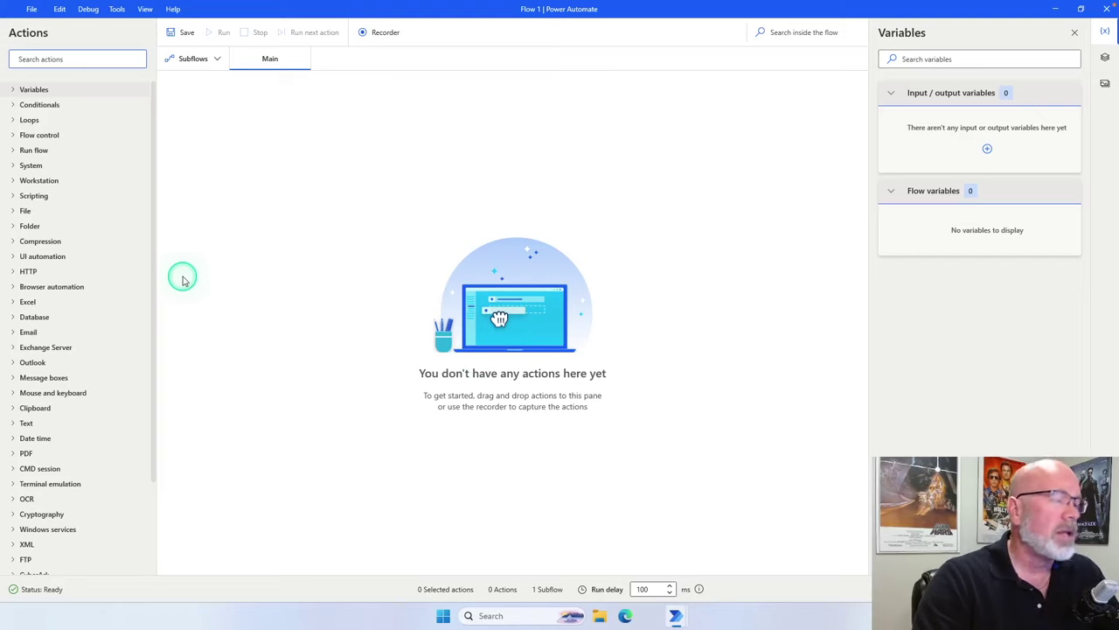
left_click(182, 279)
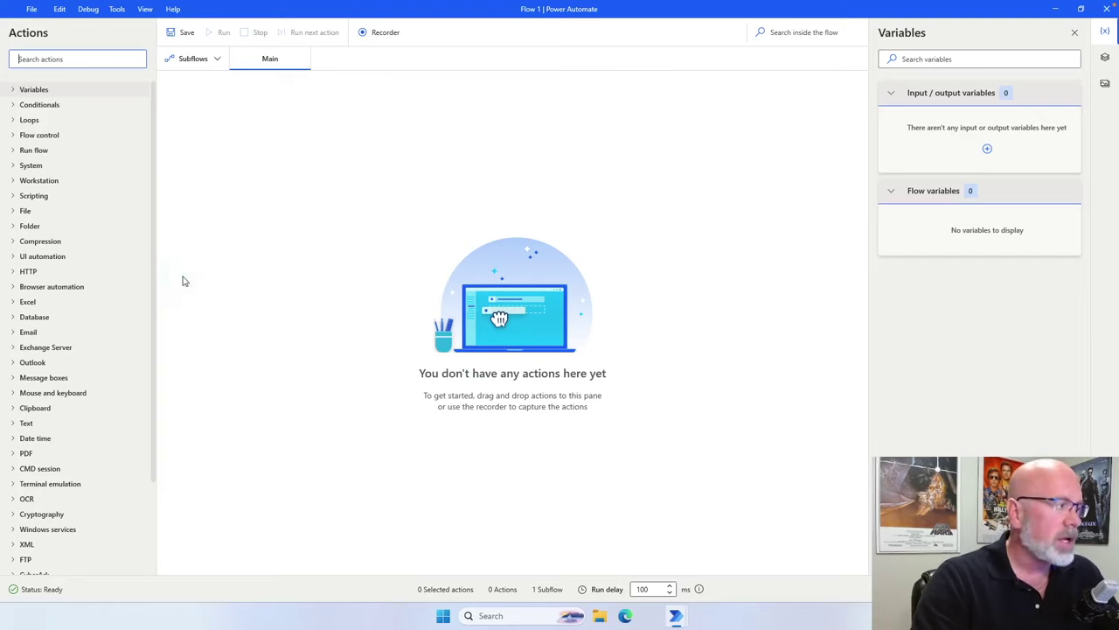
Step: Expand Browser automation and drag Launch new Microsoft Edge into the Main flow as step 1
left_click(82, 294)
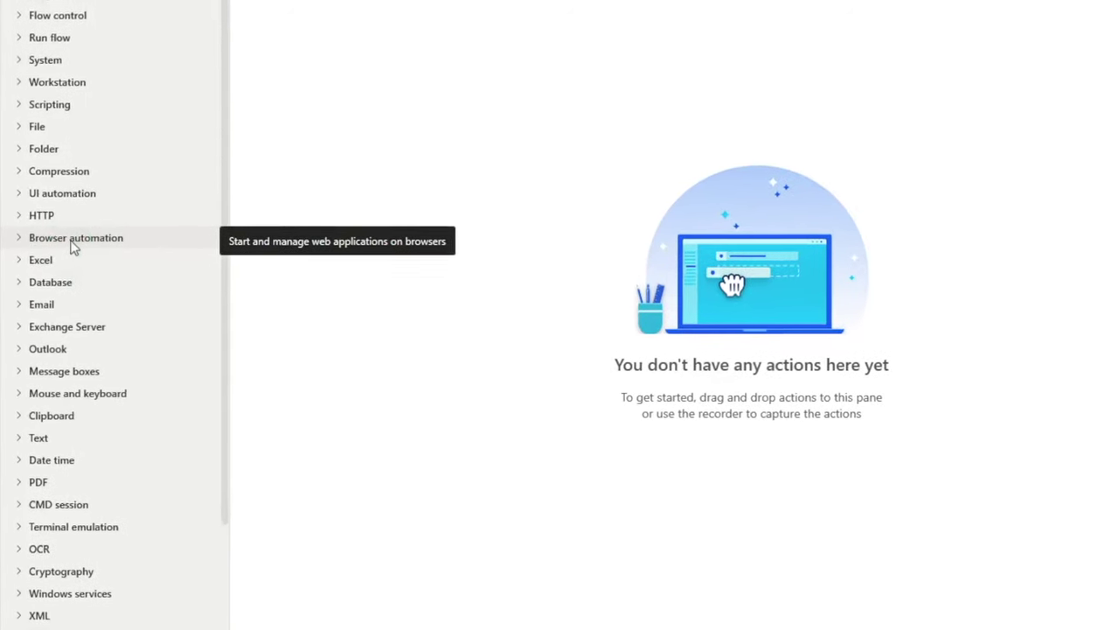
left_click(14, 259)
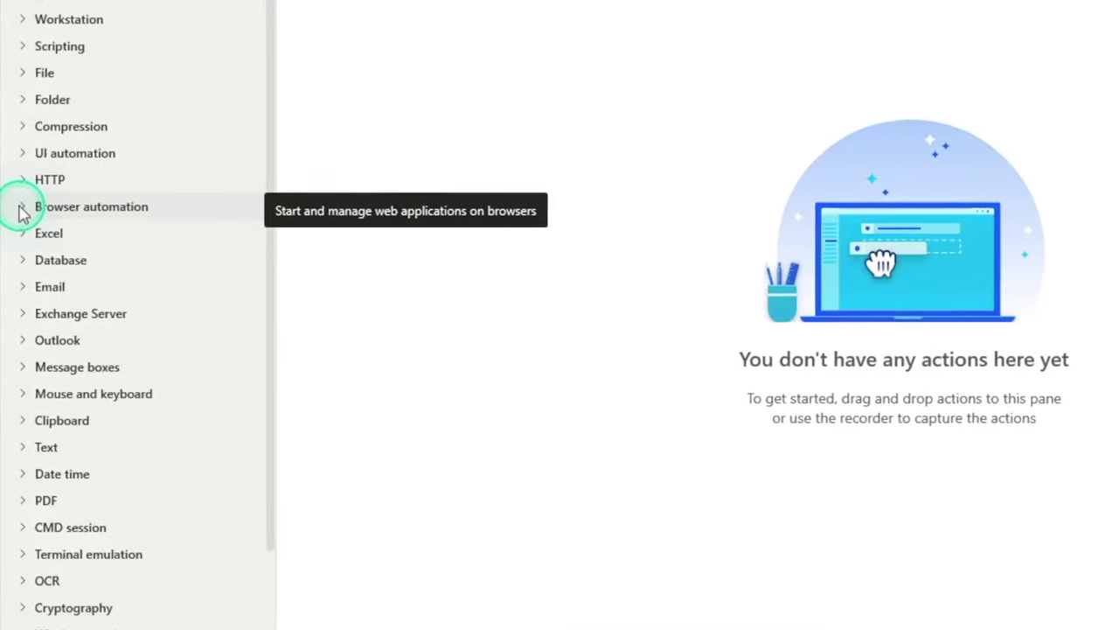
left_click(24, 197)
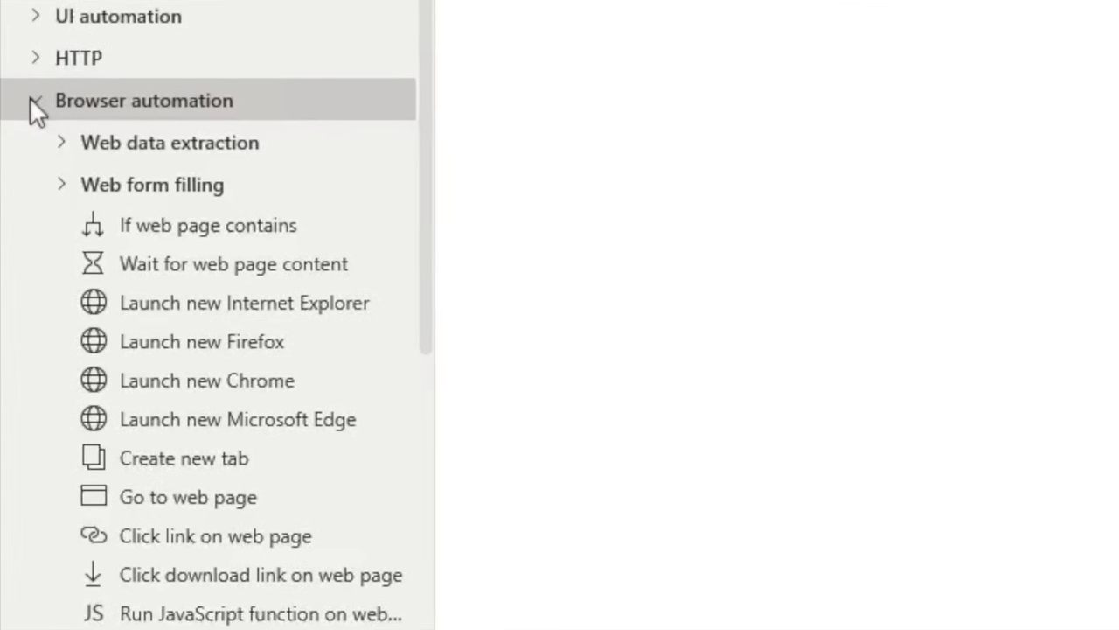
left_click_drag(97, 259, 203, 415)
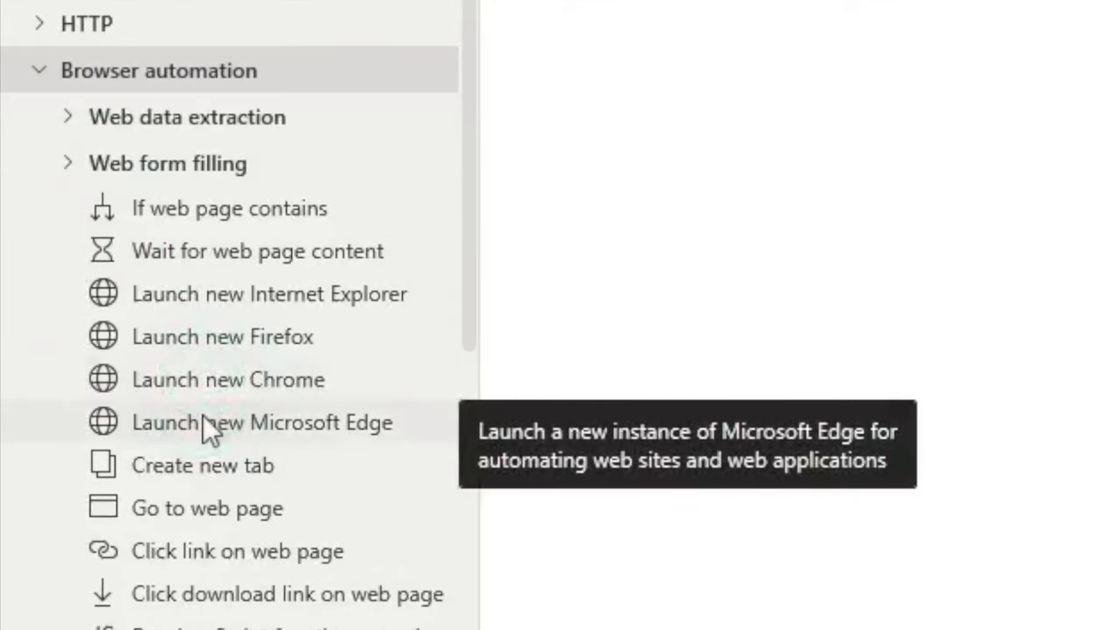
left_click_drag(285, 427, 293, 389)
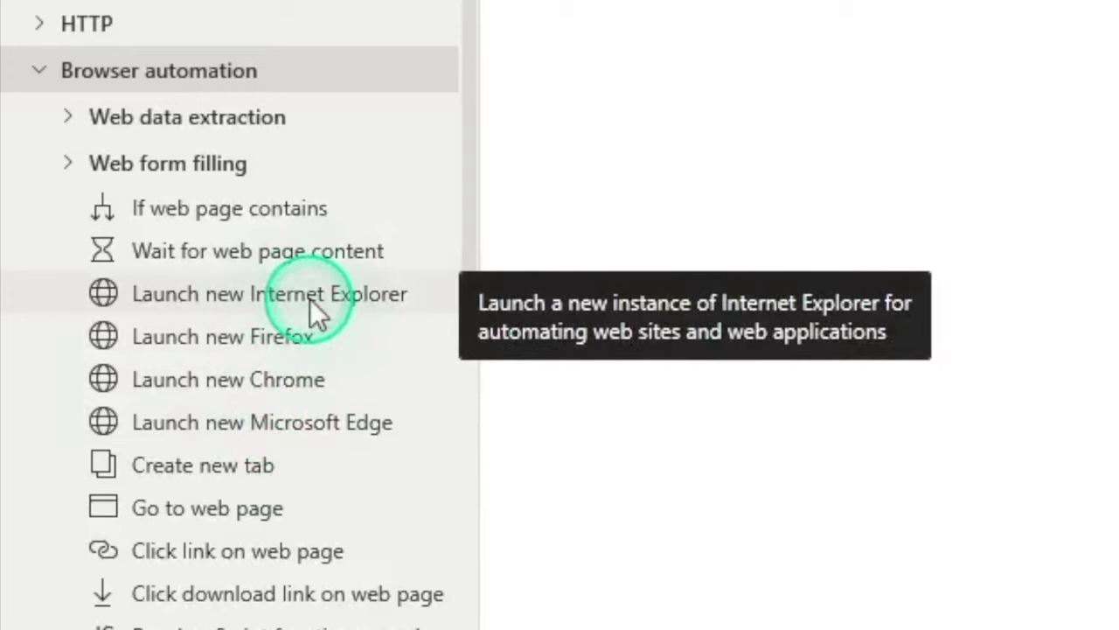
left_click_drag(310, 299, 310, 298)
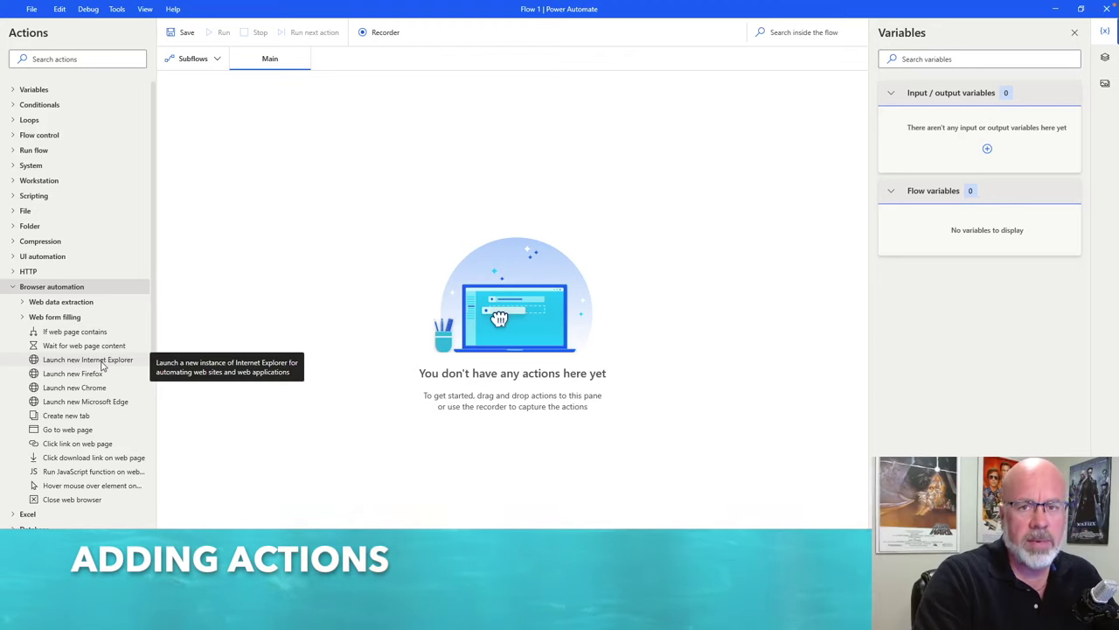
left_click_drag(99, 402, 320, 207)
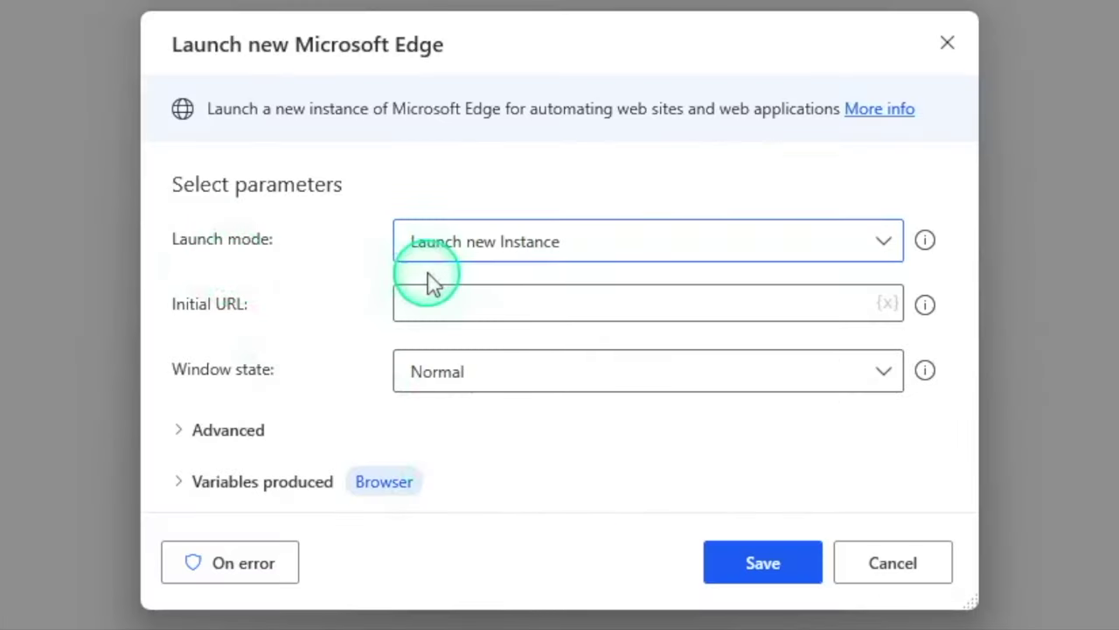
Step: Set Launch new Microsoft Edge to open google.com in a Normal window, and save it
mouse_move(450, 267)
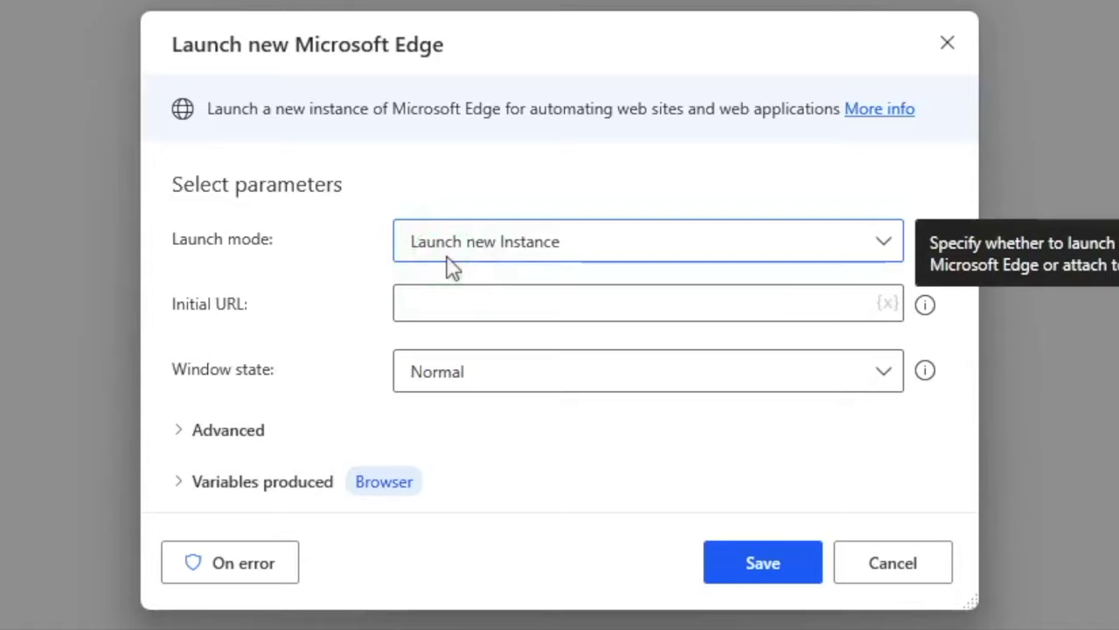
left_click(268, 306)
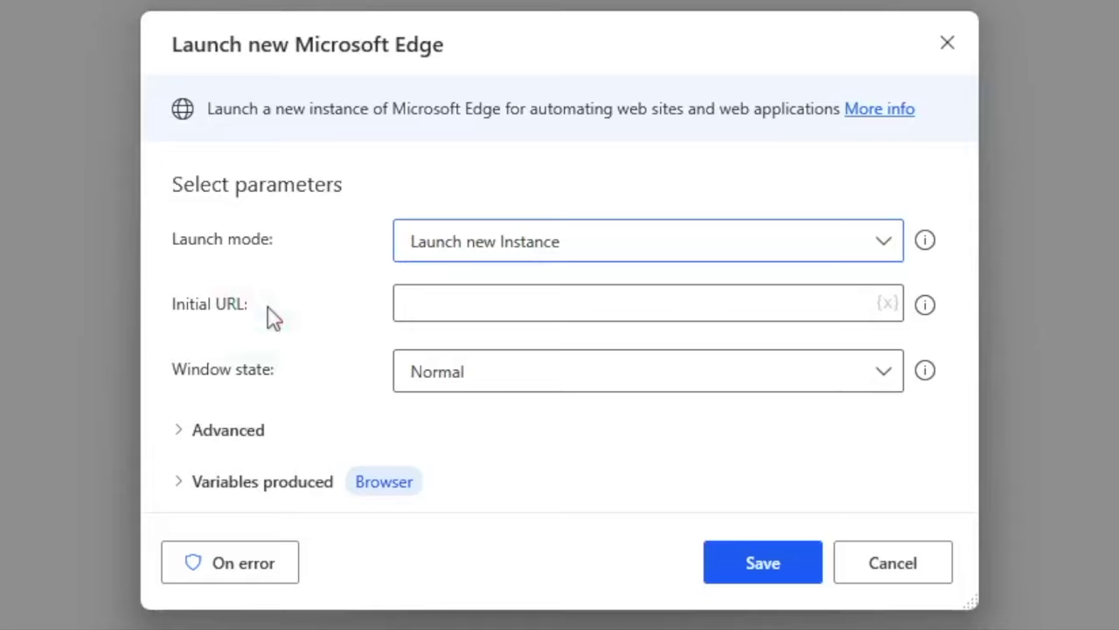
left_click(447, 300)
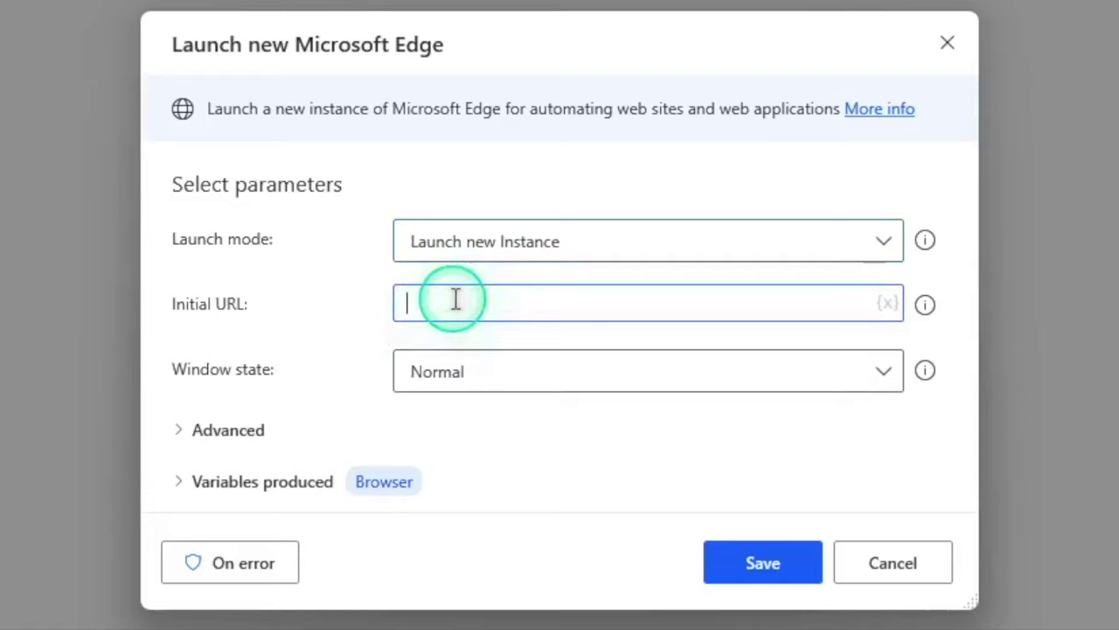
type("google.com")
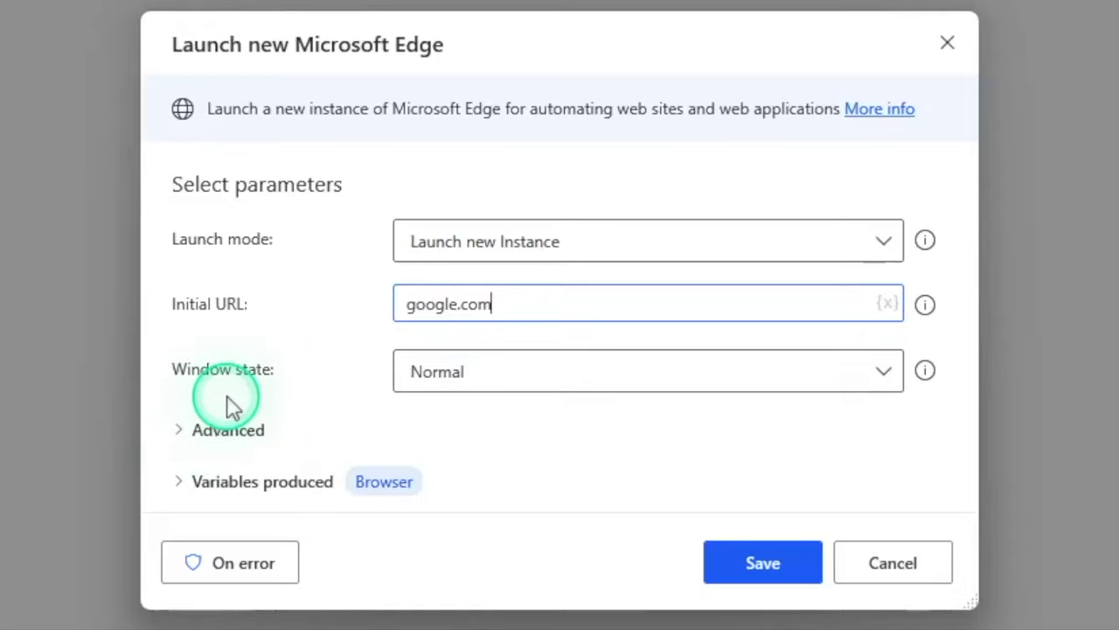
left_click(462, 371)
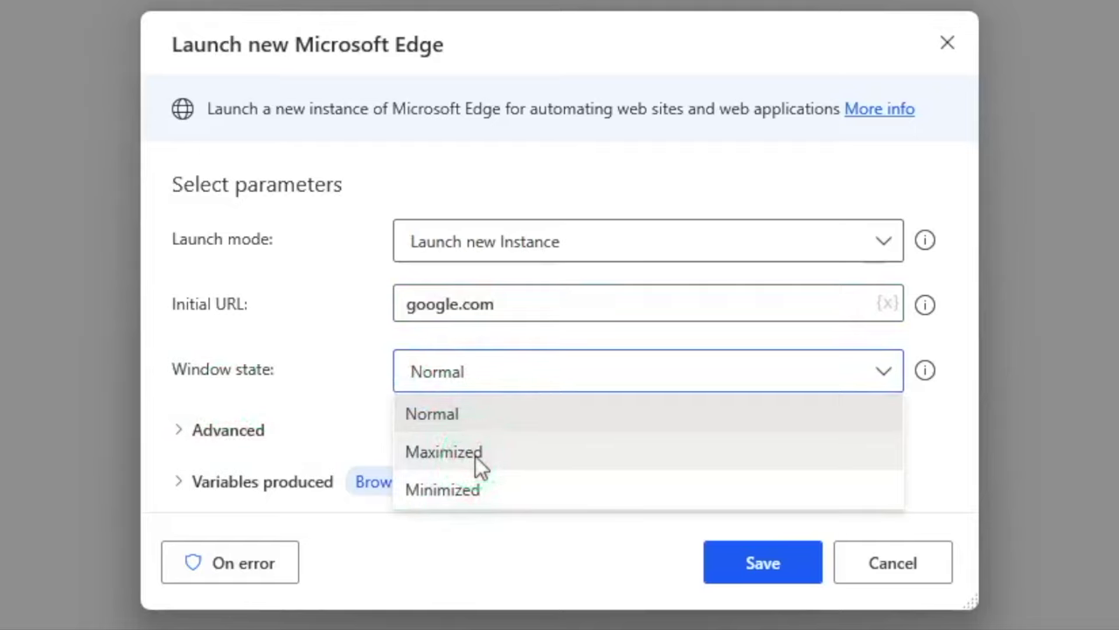
left_click(552, 180)
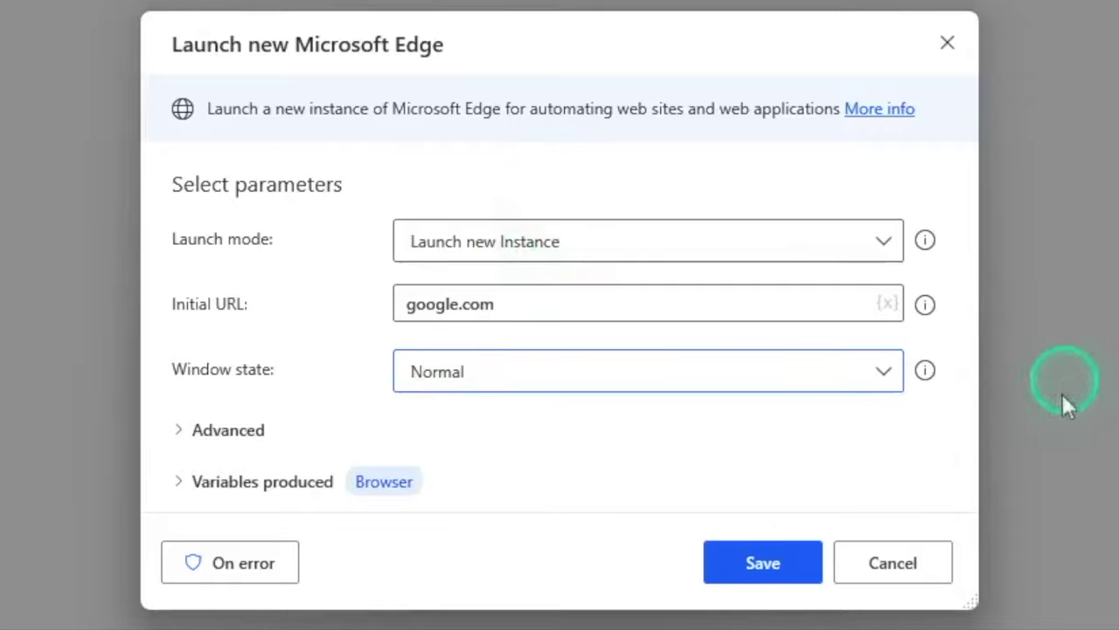
left_click(739, 580)
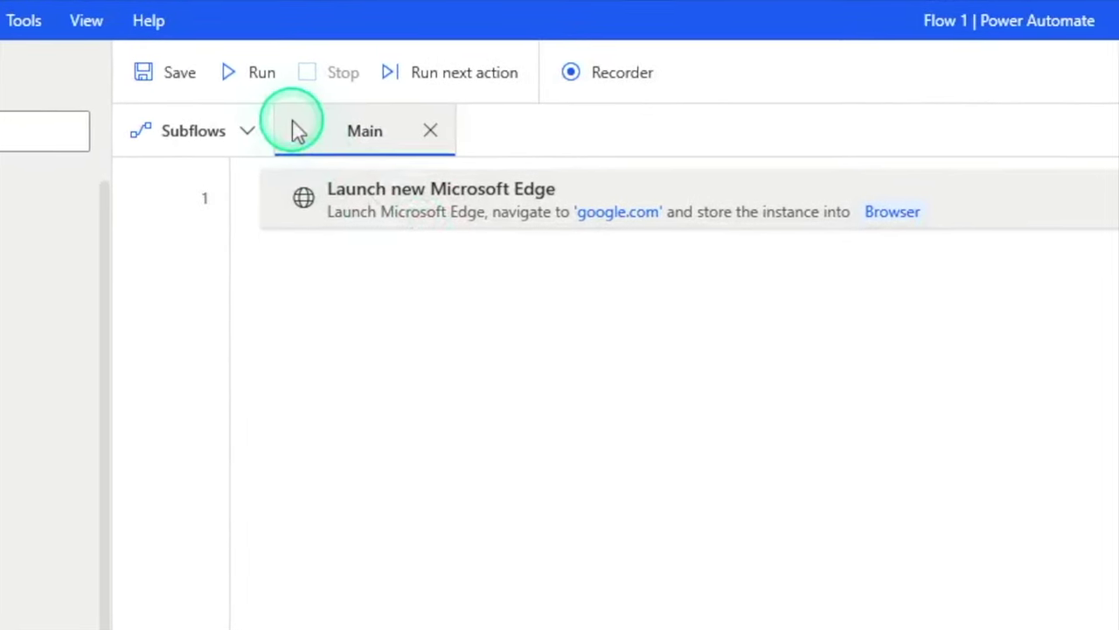
Step: Run Flow 1 so Edge launches on the Google home page
left_click(265, 87)
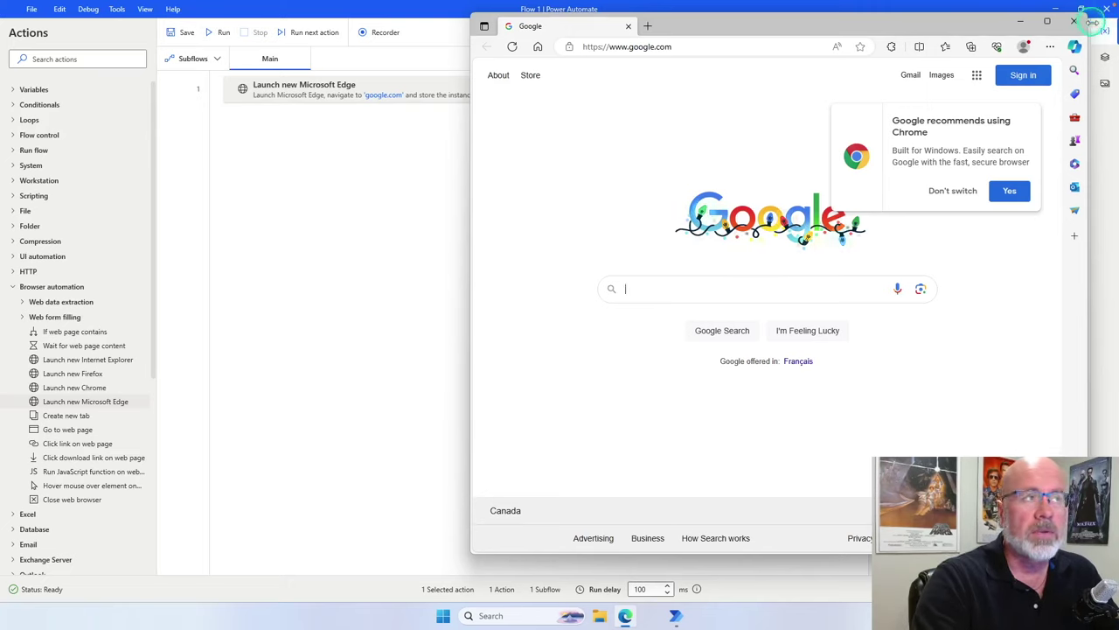
Step: Check the Google page in Edge, then return to Power Automate with the Browser variable listed
left_click(334, 252)
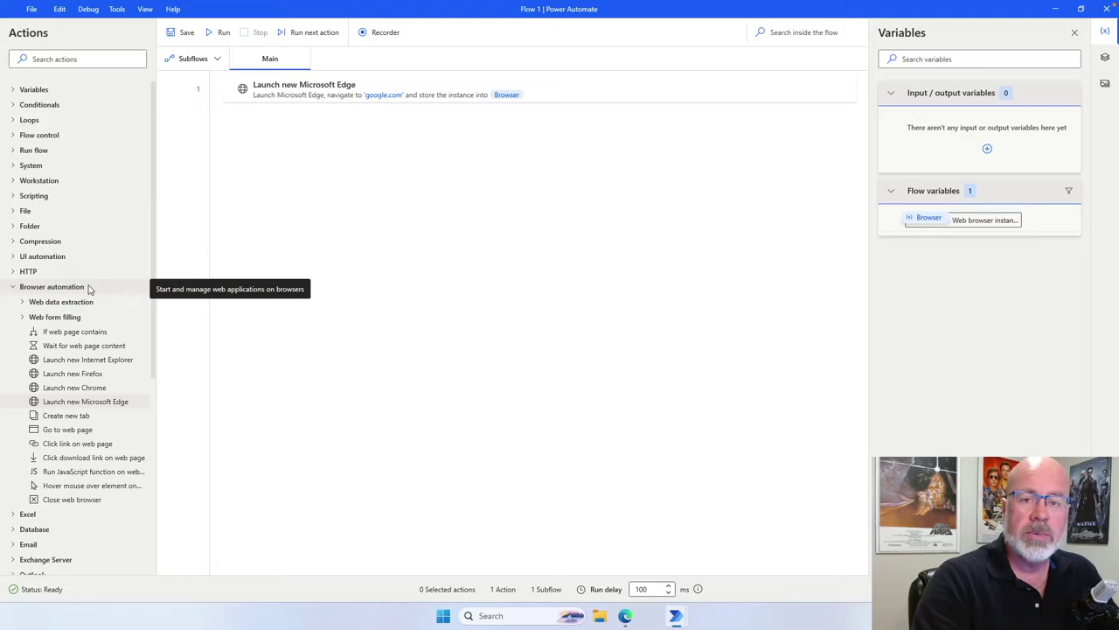
left_click(433, 494)
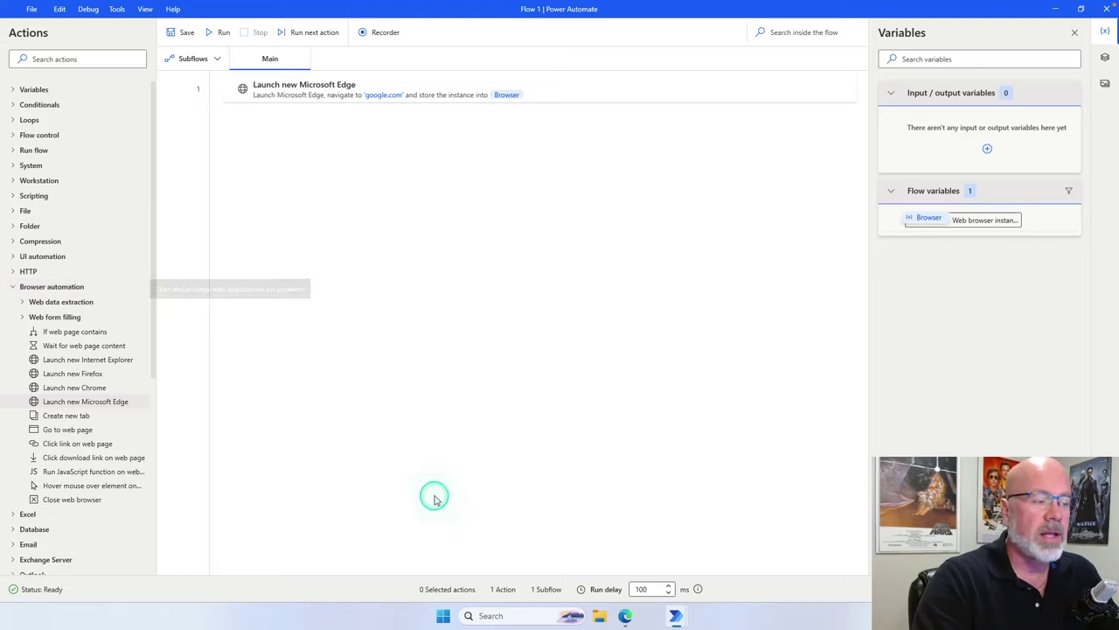
left_click(626, 616)
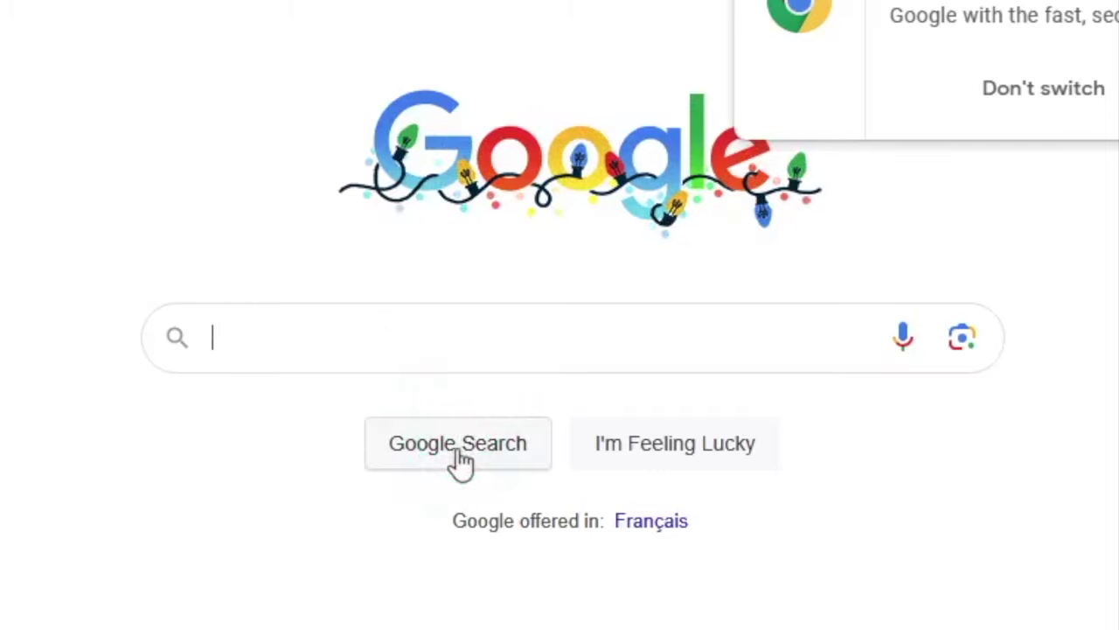
left_click(279, 300)
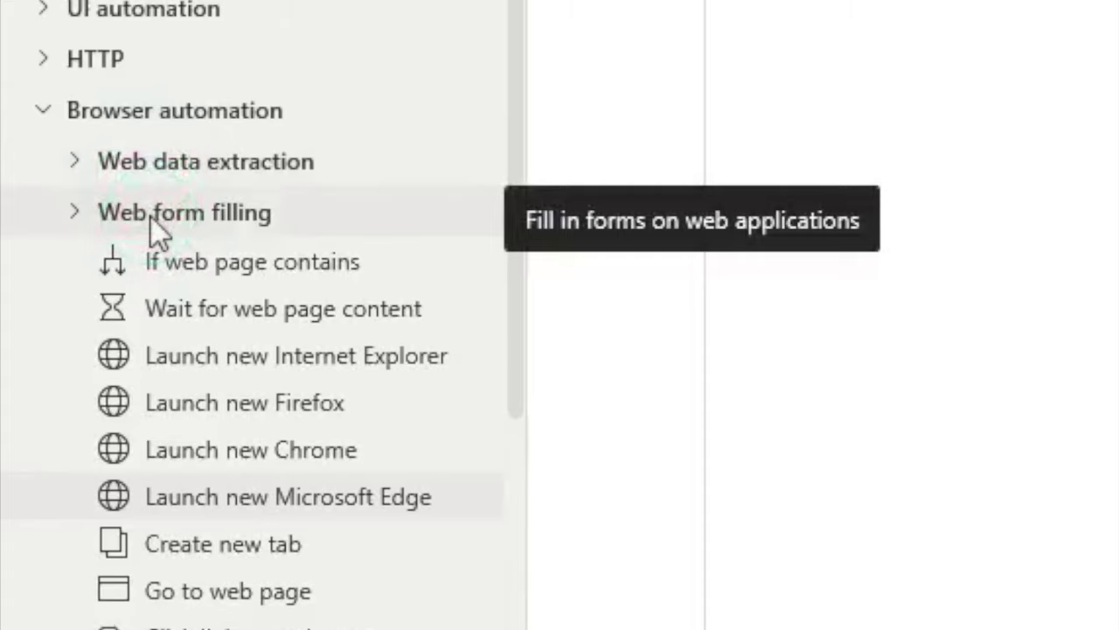
Step: Expand Web form filling, widen the actions pane, and add Populate text field on web page as step 2
left_click(75, 213)
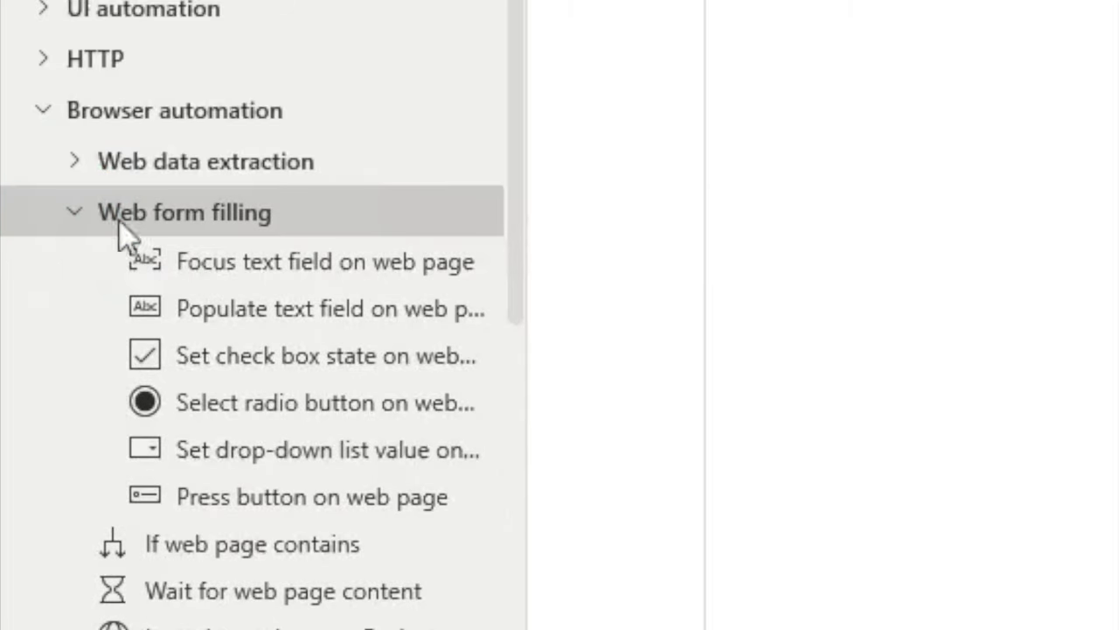
left_click(218, 308)
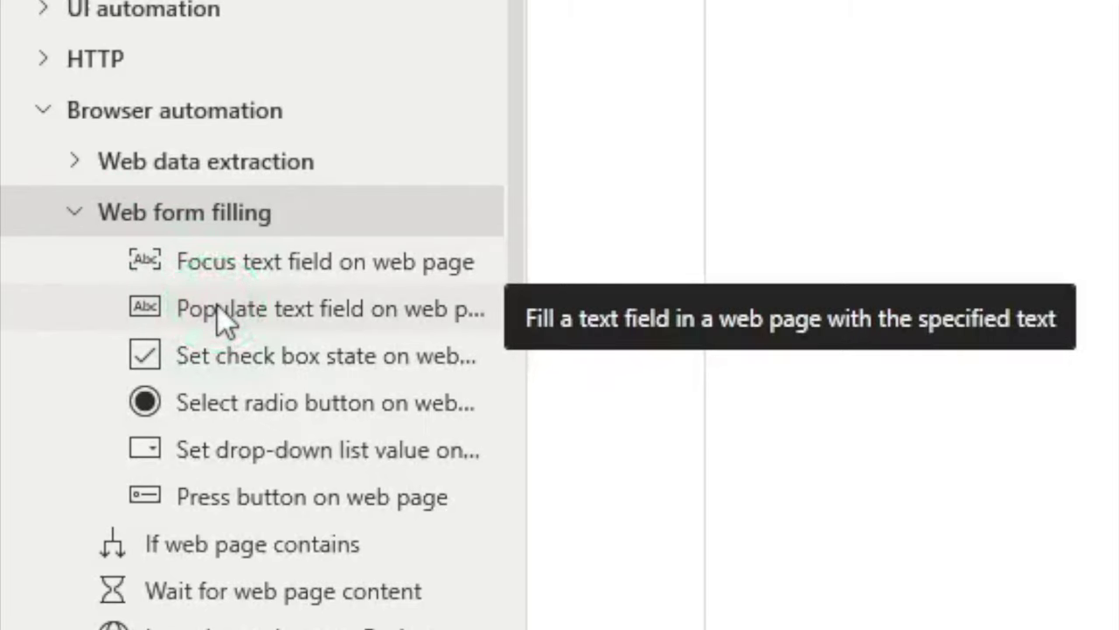
left_click_drag(218, 308, 436, 363)
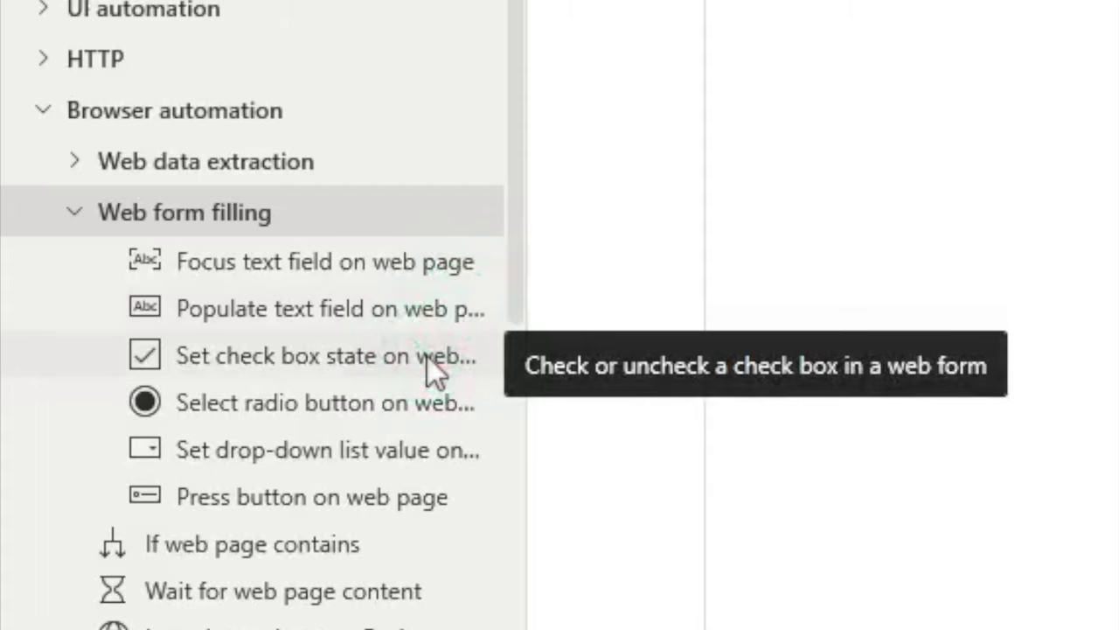
left_click_drag(522, 126, 762, 172)
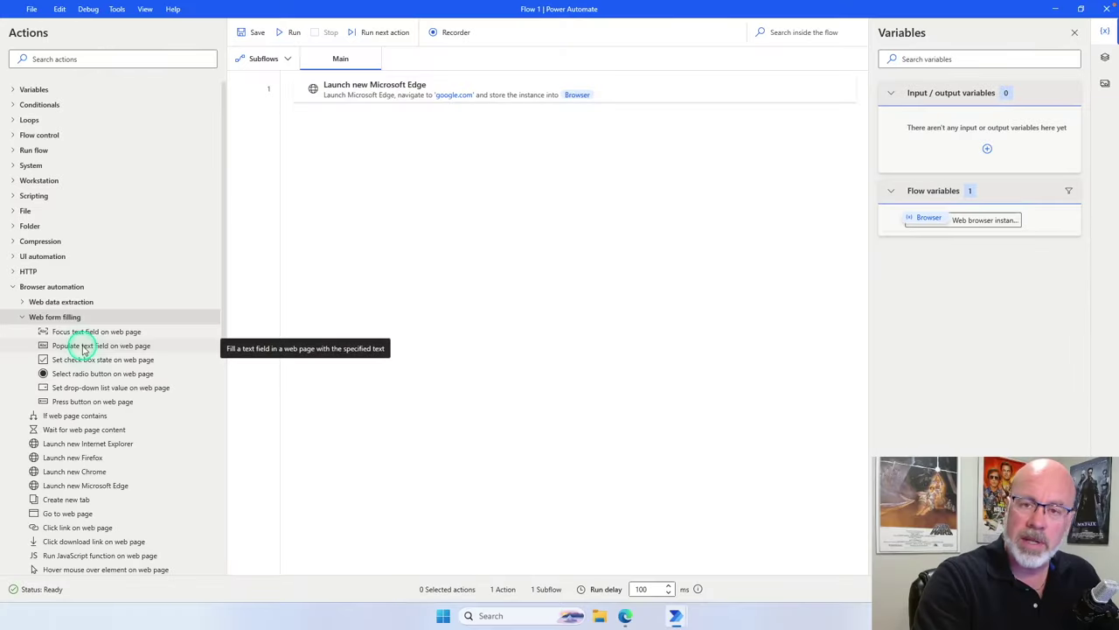
left_click_drag(84, 348, 420, 150)
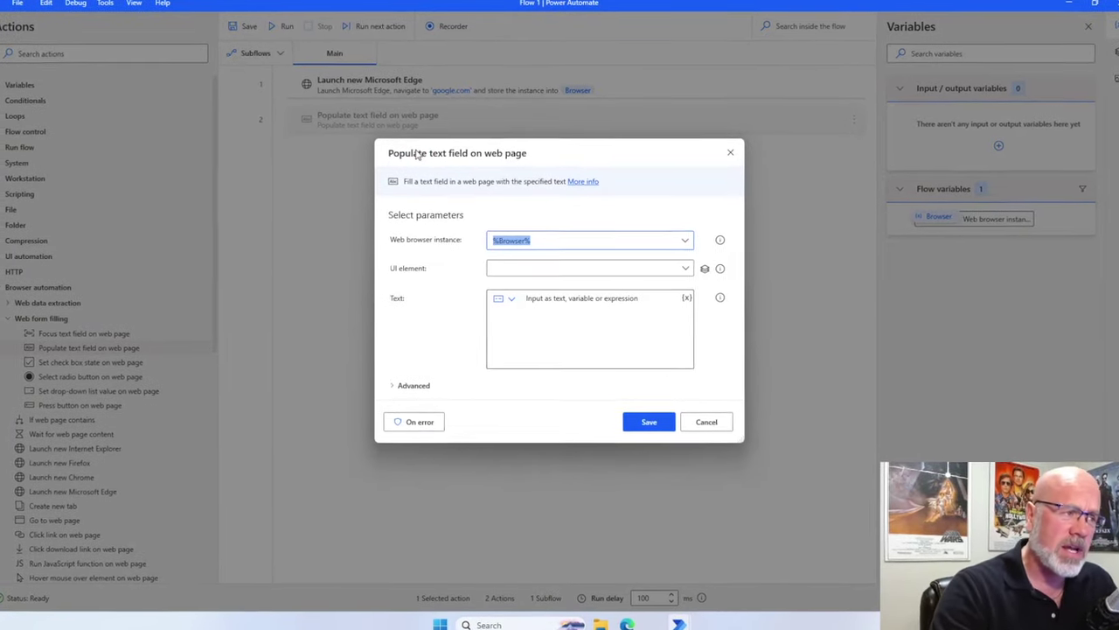
Step: Confirm the Populate text field step's Web browser instance is set to %Browser%
left_click(554, 251)
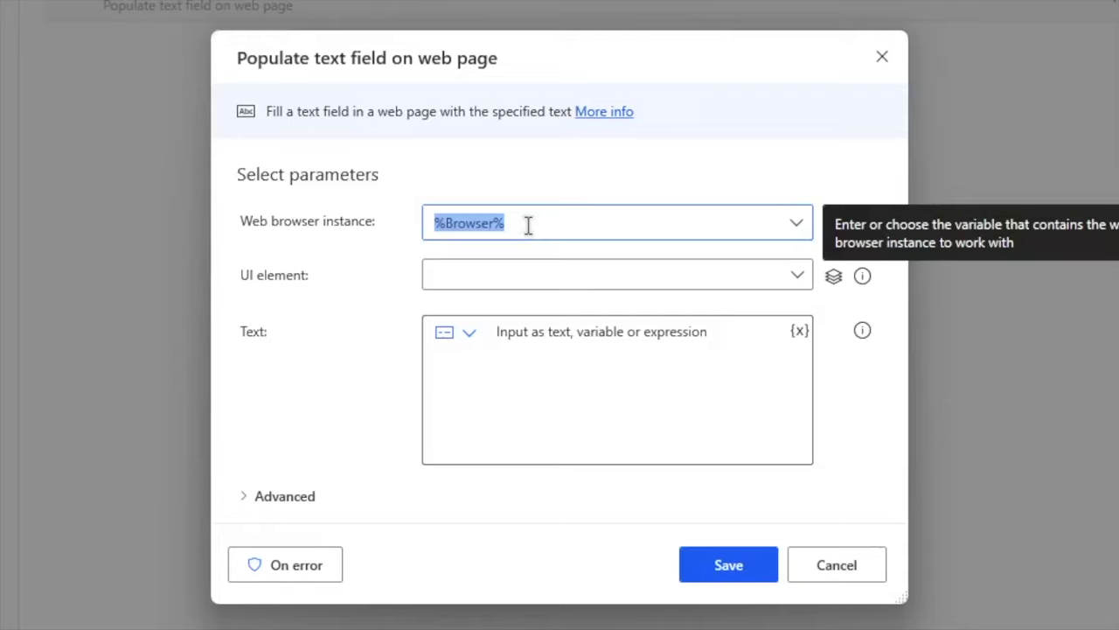
left_click(531, 223)
left_click_drag(454, 225, 512, 219)
left_click(519, 223)
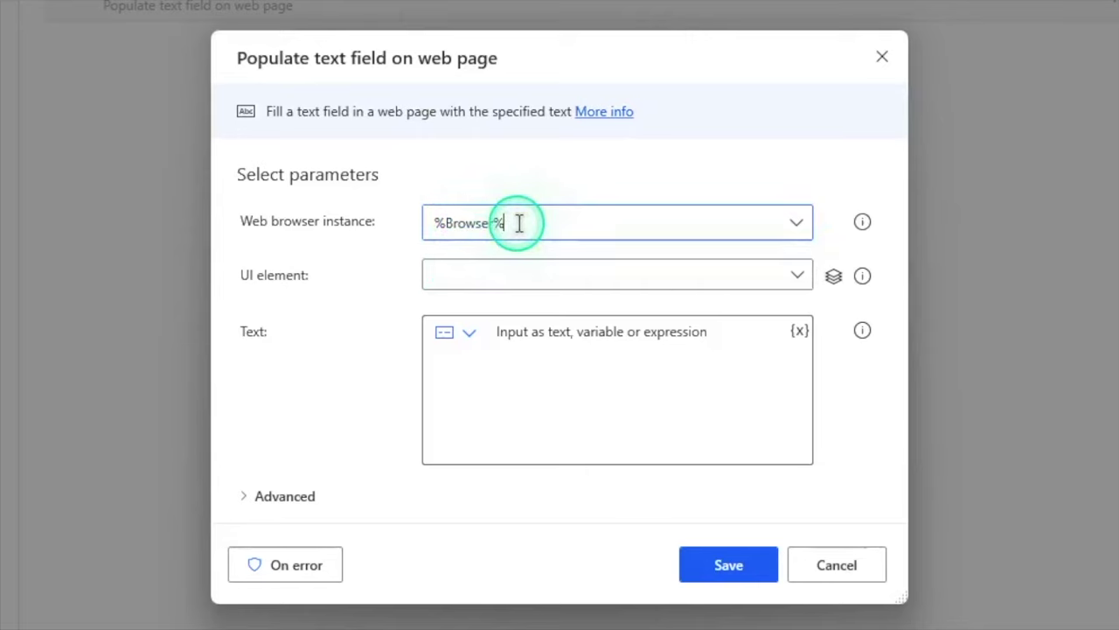
left_click(519, 223)
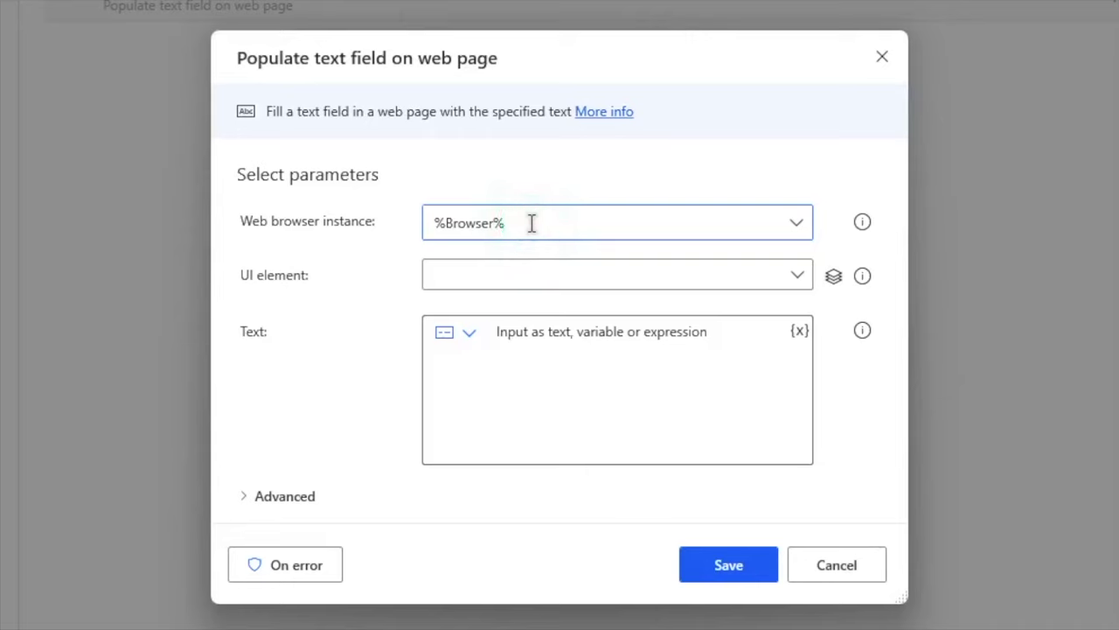
left_click(464, 223)
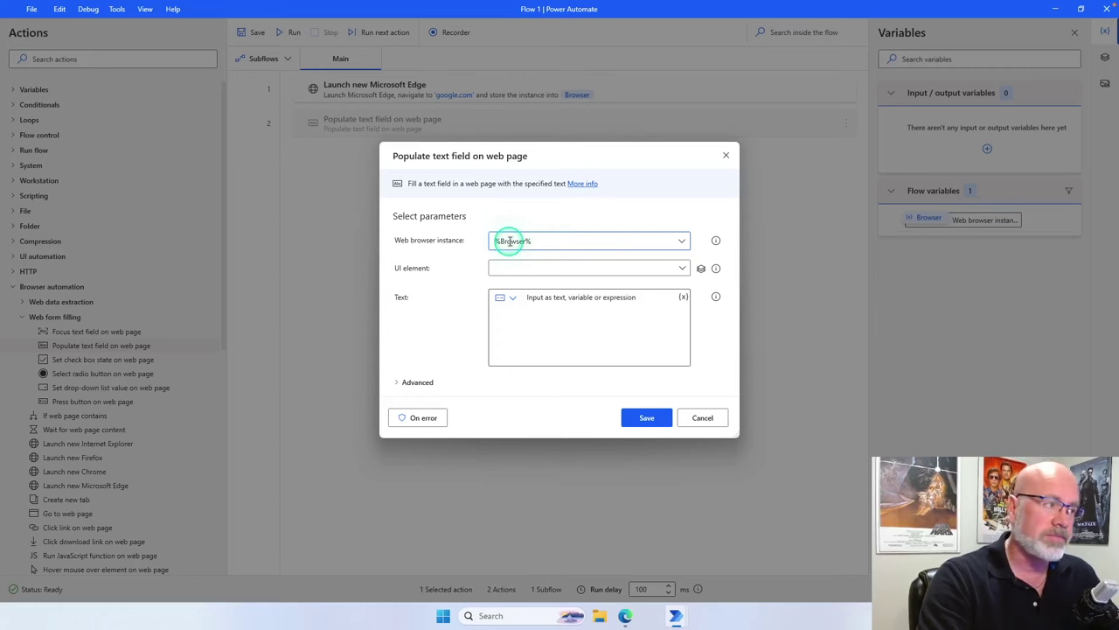